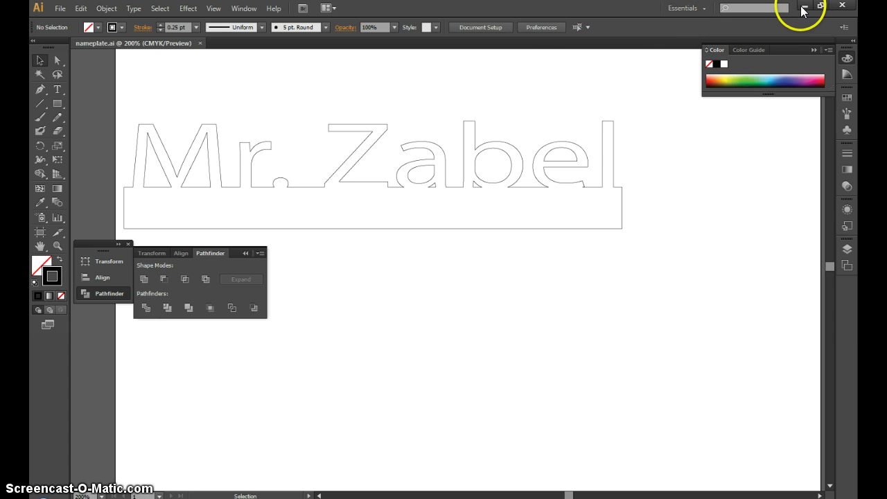
# Step: Create a new Letter-size document in inches named 'Nameplate'
pyautogui.click(61, 8)
pyautogui.click(72, 22)
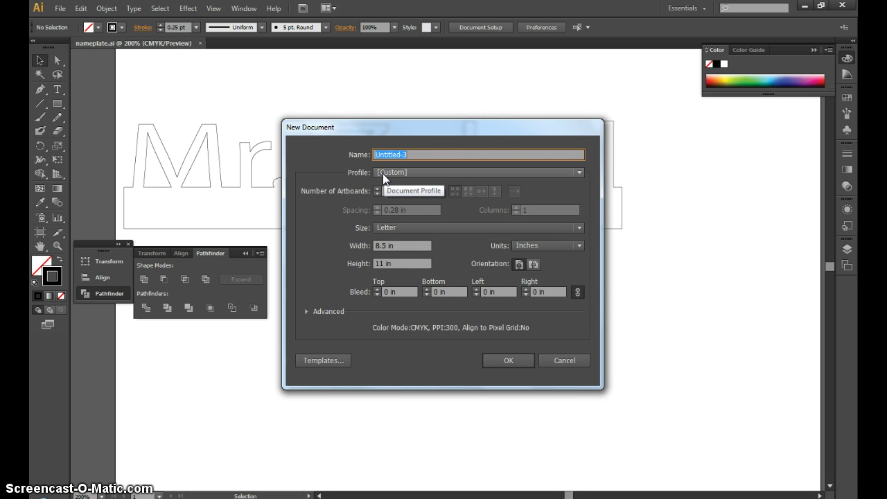
pyautogui.write('Nameplate')
pyautogui.click(518, 358)
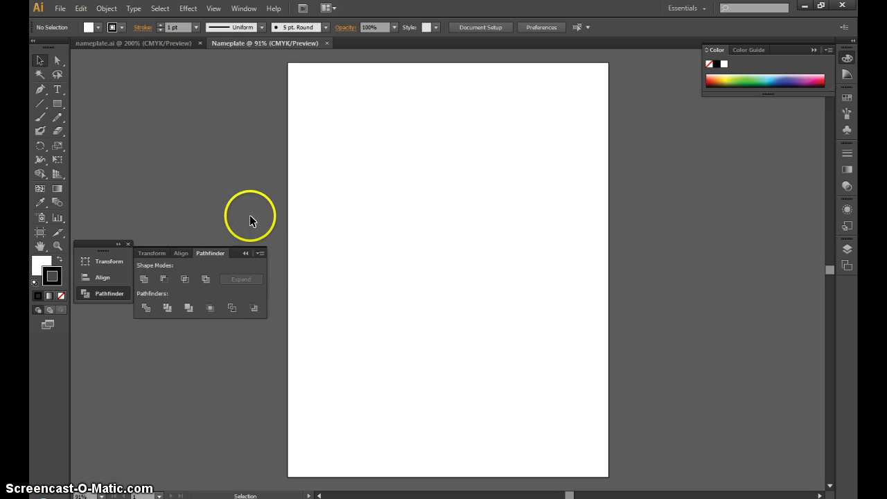
# Step: Add a 12 pt Myriad Pro text line with the title and surname near the page top
pyautogui.click(57, 90)
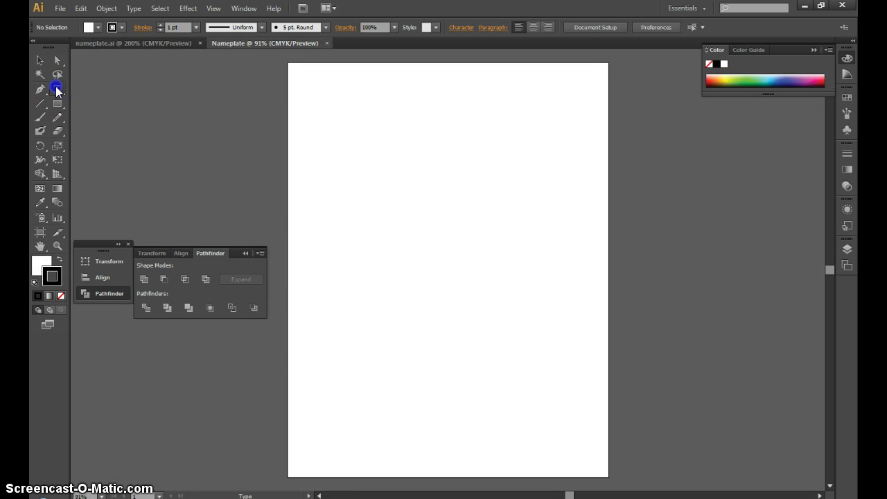
pyautogui.click(338, 130)
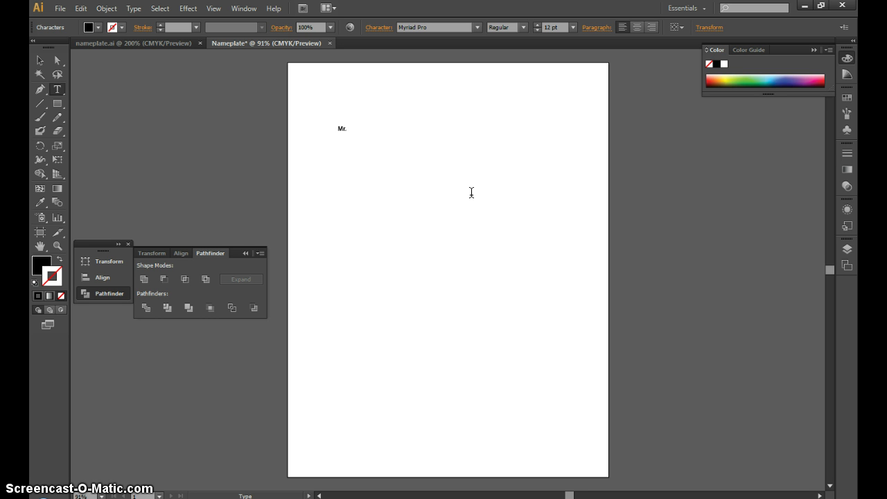
pyautogui.click(478, 179)
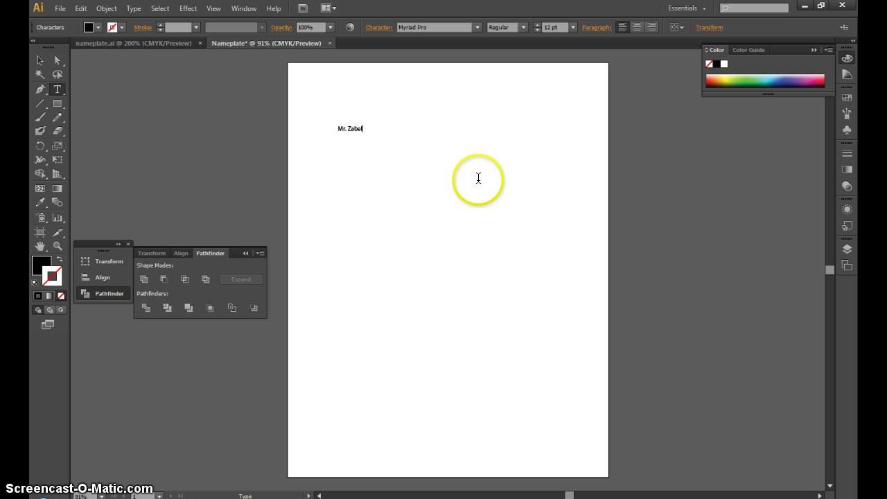
pyautogui.click(364, 129)
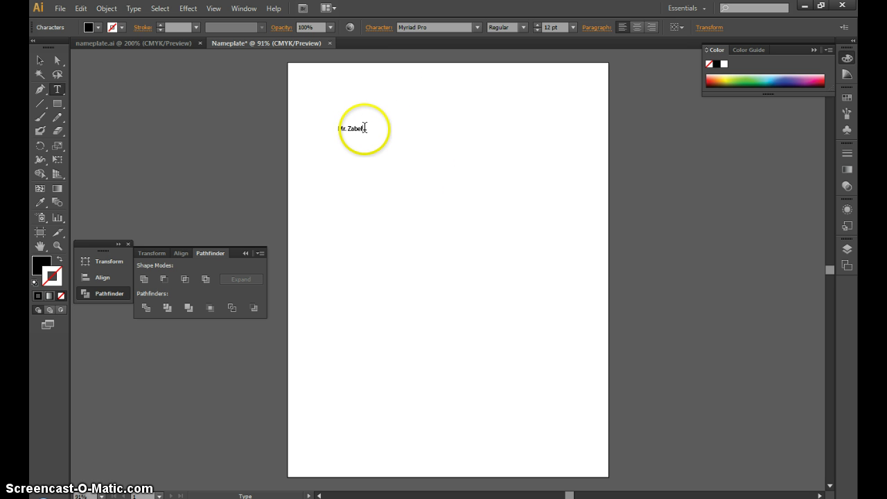
# Step: Resize the name text to 6 in wide and 1.25 in tall
pyautogui.click(706, 27)
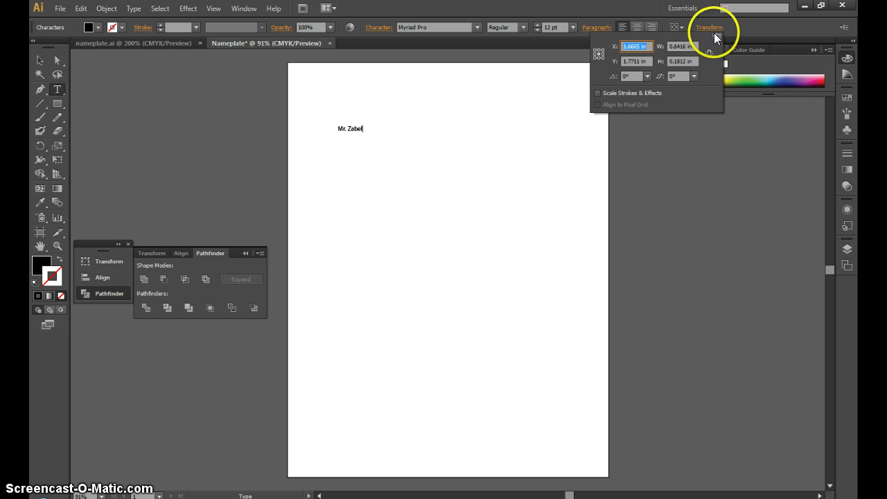
pyautogui.click(694, 48)
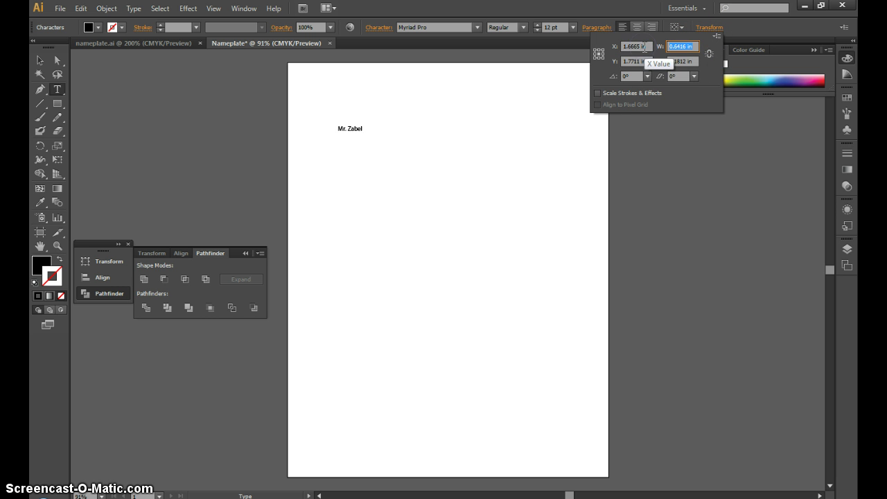
pyautogui.write('6')
pyautogui.press('Return')
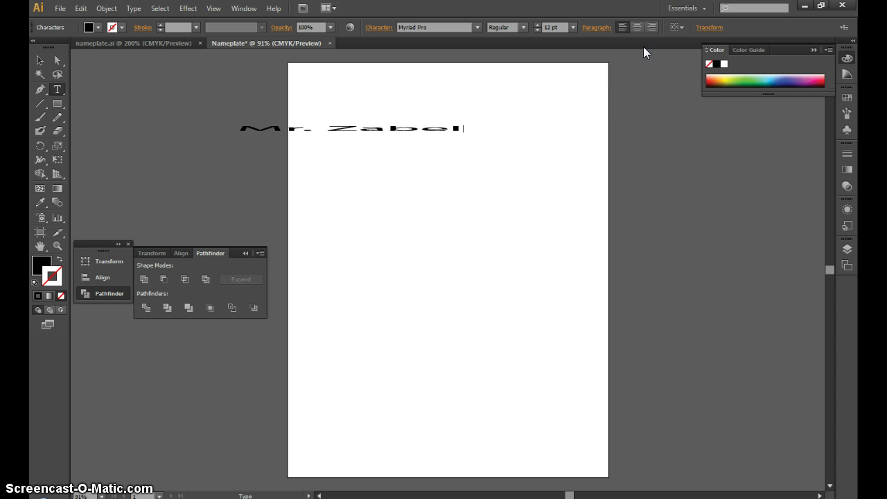
pyautogui.click(711, 28)
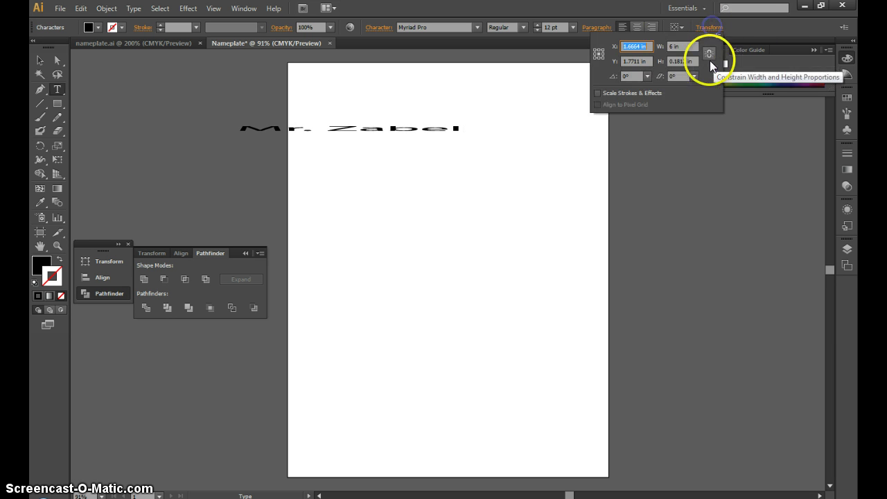
pyautogui.click(689, 61)
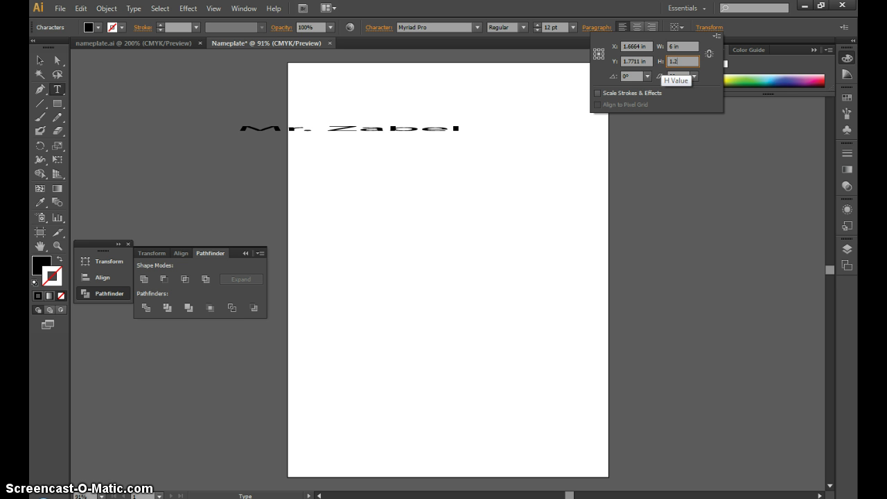
pyautogui.press('Return')
pyautogui.click(654, 61)
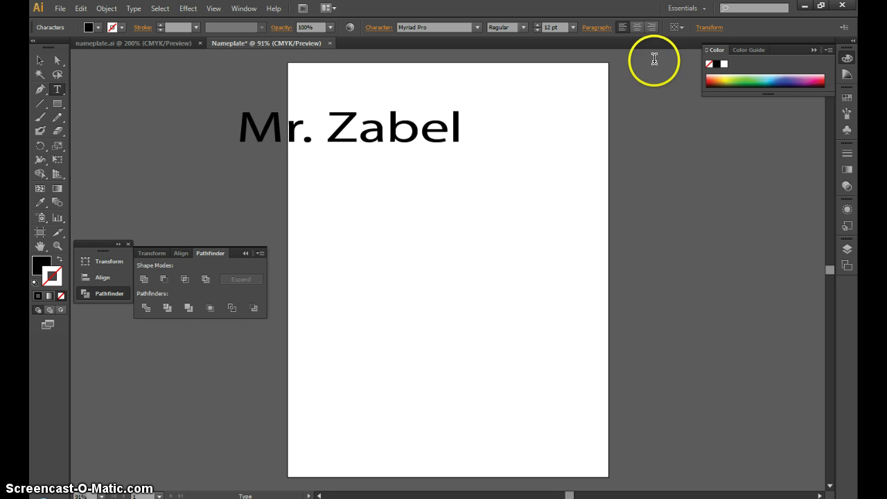
# Step: Move the name text to the right so it sits on the page
pyautogui.click(39, 60)
pyautogui.click(291, 132)
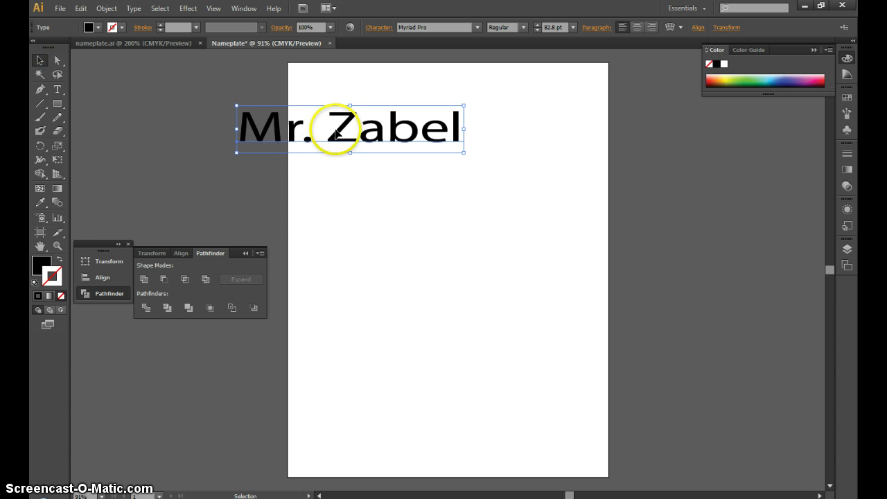
pyautogui.moveTo(338, 130); pyautogui.dragTo(424, 130)
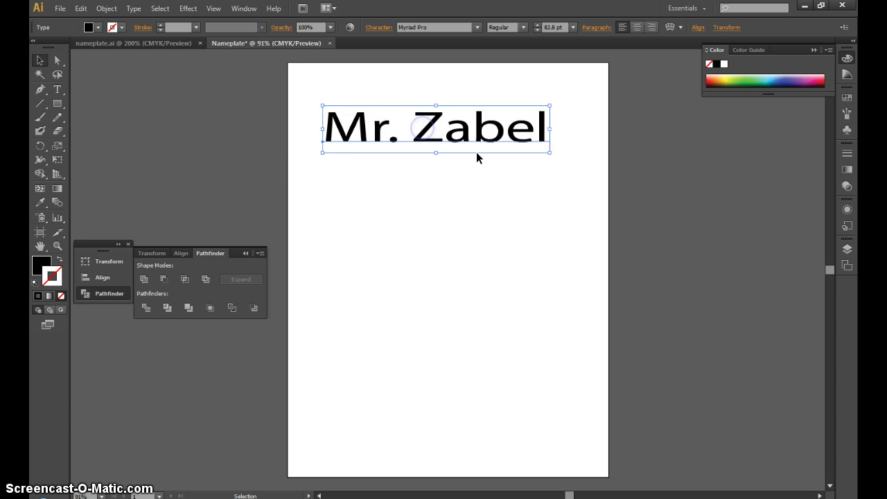
# Step: Select all the letters of the name and apply the AcadEref font
pyautogui.click(542, 136)
pyautogui.doubleClick(543, 136)
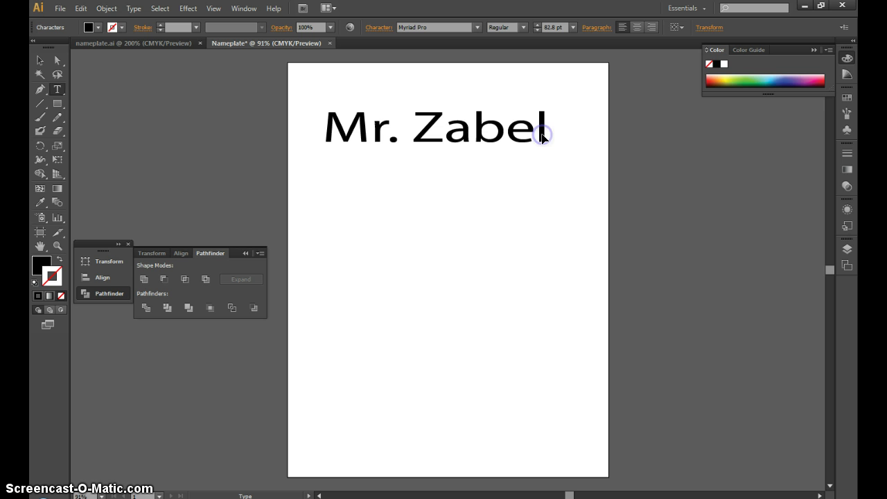
pyautogui.moveTo(544, 133); pyautogui.dragTo(321, 136)
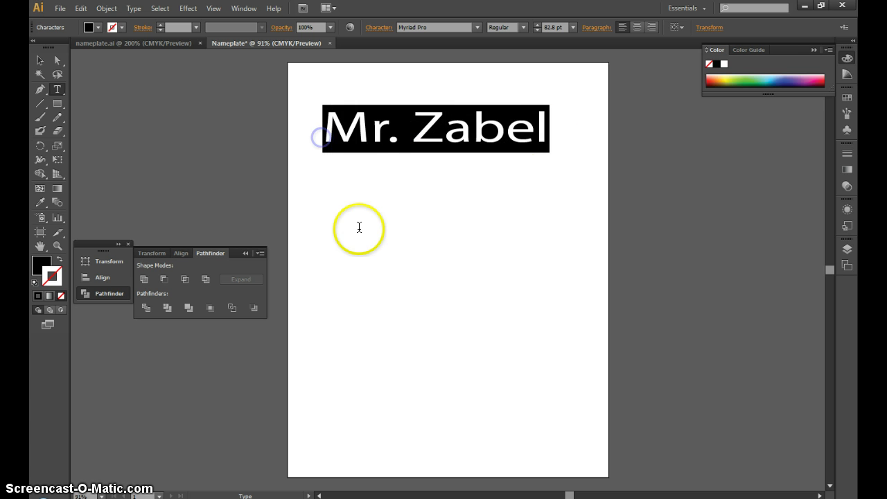
pyautogui.click(476, 27)
pyautogui.scroll(15, 455, 66)
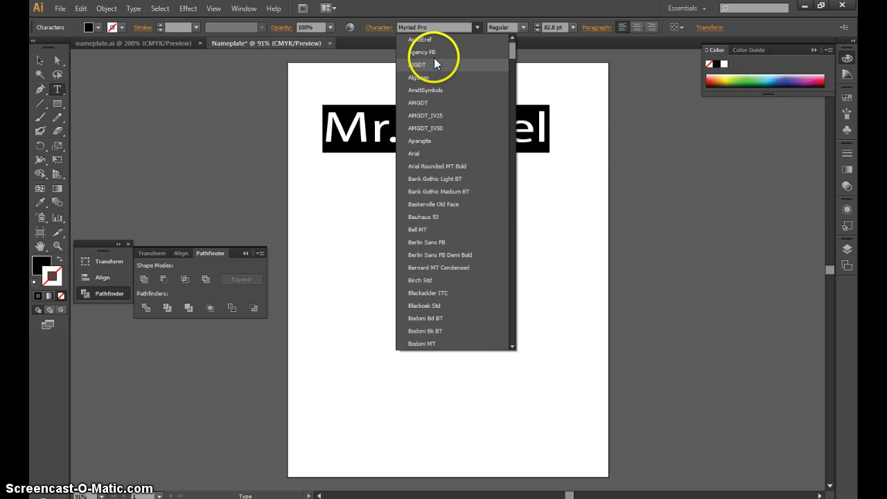
pyautogui.click(420, 40)
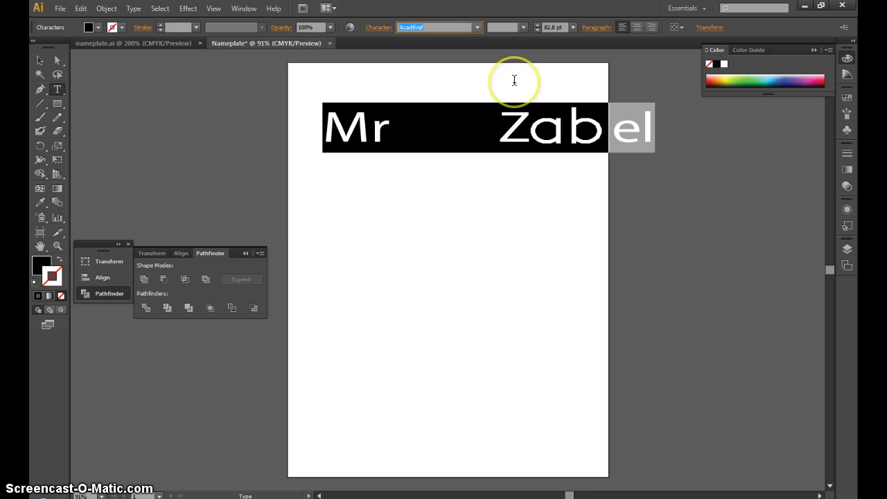
# Step: Try Agency FB, Algerian, Aparajita, Arial and other fonts on the name
pyautogui.press('Down')
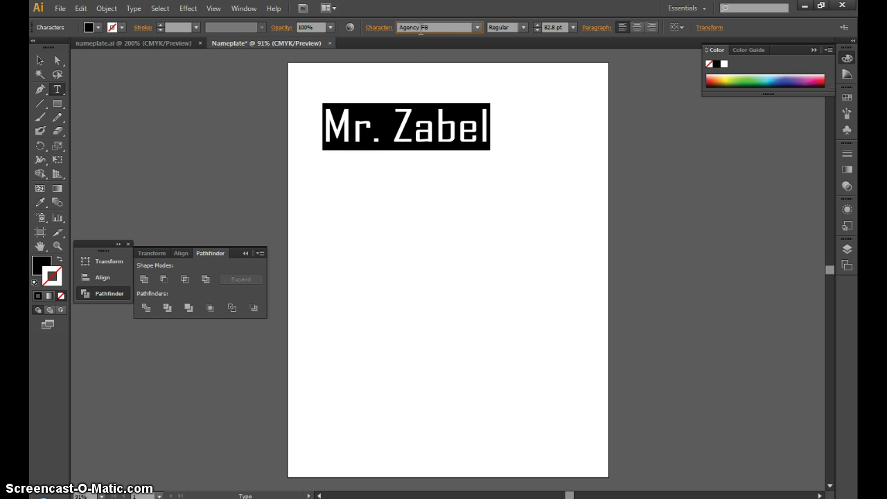
pyautogui.press('Down')
pyautogui.press('Down')
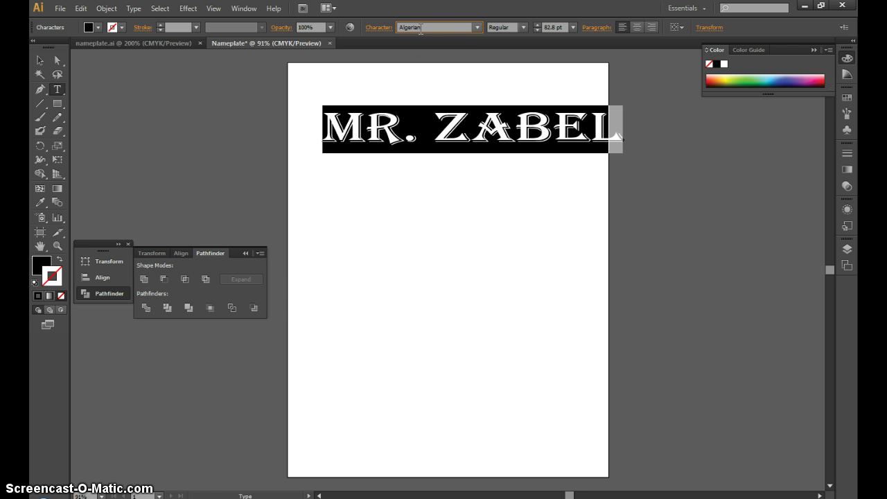
pyautogui.press('Down')
pyautogui.press('Down')
pyautogui.press('Down')
pyautogui.press('Down')
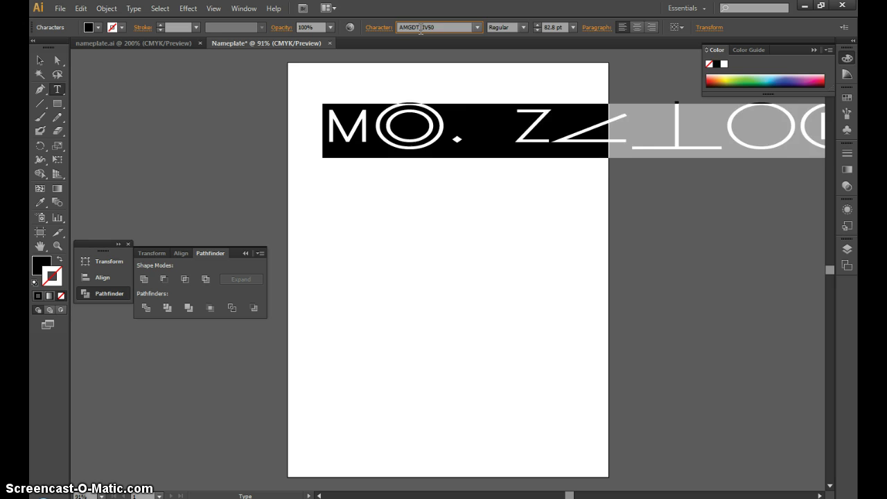
pyautogui.press('Down')
pyautogui.press('Down')
pyautogui.press('Down')
pyautogui.press('Down')
pyautogui.press('Down')
pyautogui.press('Down')
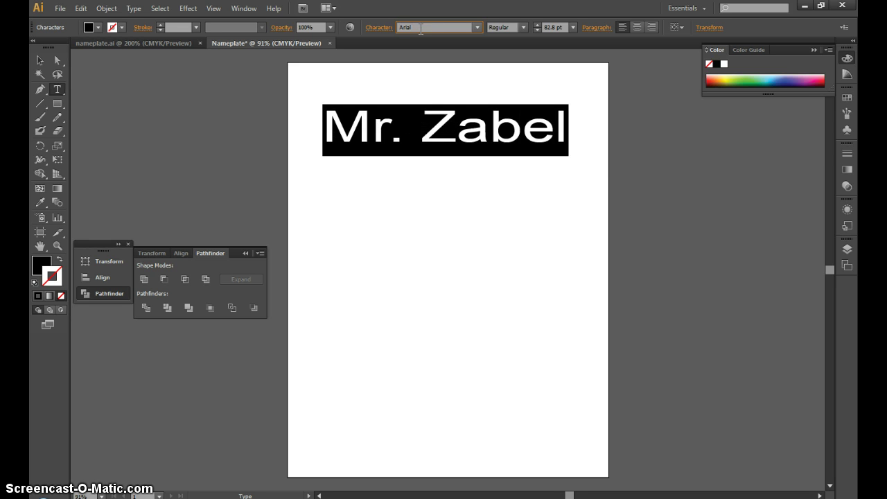
pyautogui.press('Down')
pyautogui.press('Down')
pyautogui.press('Down')
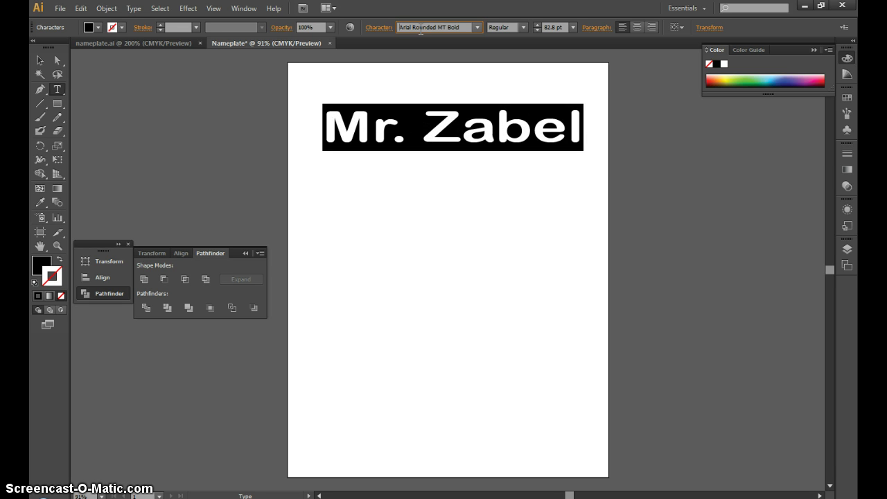
pyautogui.press('Down')
pyautogui.press('Down')
pyautogui.press('Up')
pyautogui.press('Up')
pyautogui.press('Up')
pyautogui.press('Up')
pyautogui.press('Up')
pyautogui.press('Up')
pyautogui.press('Up')
pyautogui.press('Up')
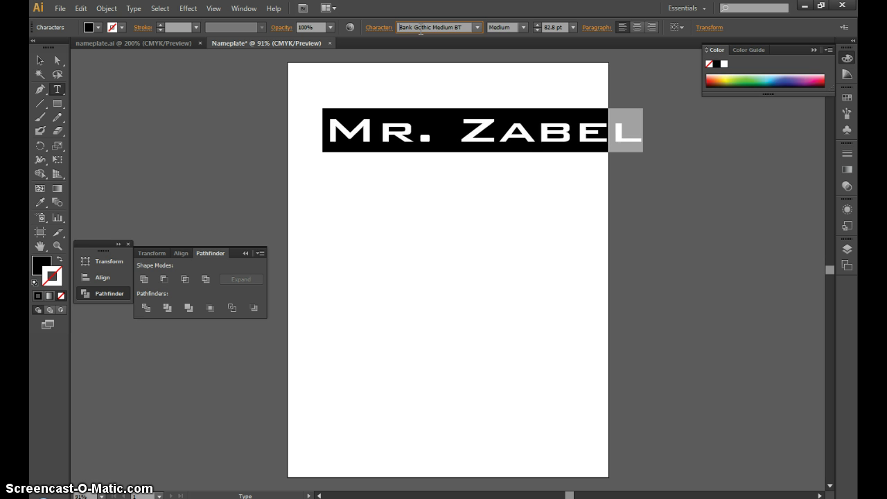
pyautogui.press('Up')
pyautogui.press('Up')
pyautogui.press('Up')
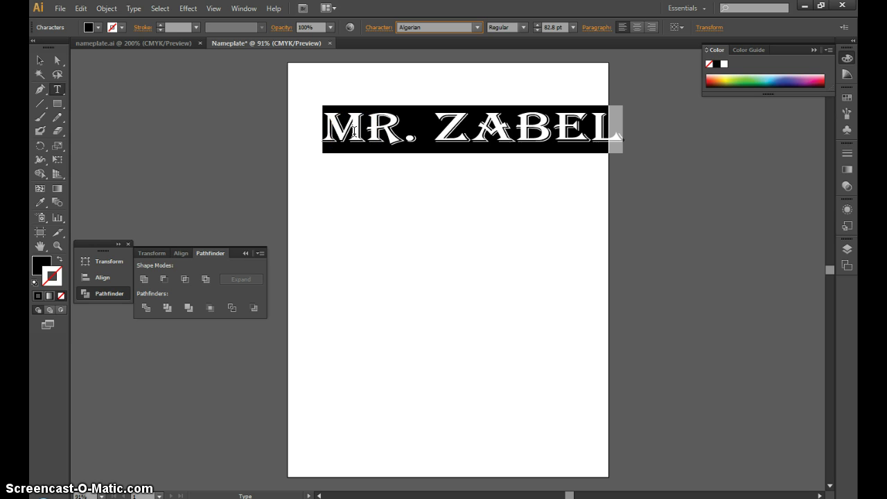
# Step: Settle on Berlin Sans FB Demi Bold after trying Bauhaus 93 and Bell MT
pyautogui.press('Down')
pyautogui.press('Down')
pyautogui.press('Down')
pyautogui.press('Down')
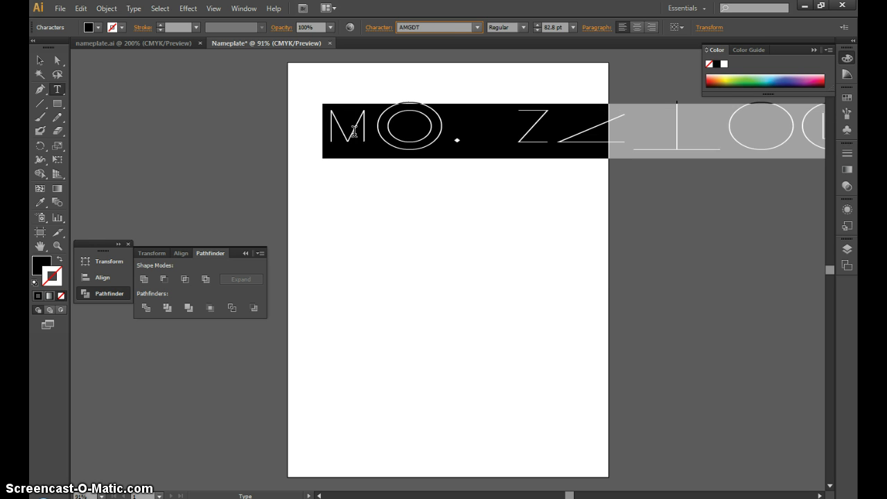
pyautogui.press('Down')
pyautogui.press('Down')
pyautogui.press('Down')
pyautogui.press('Down')
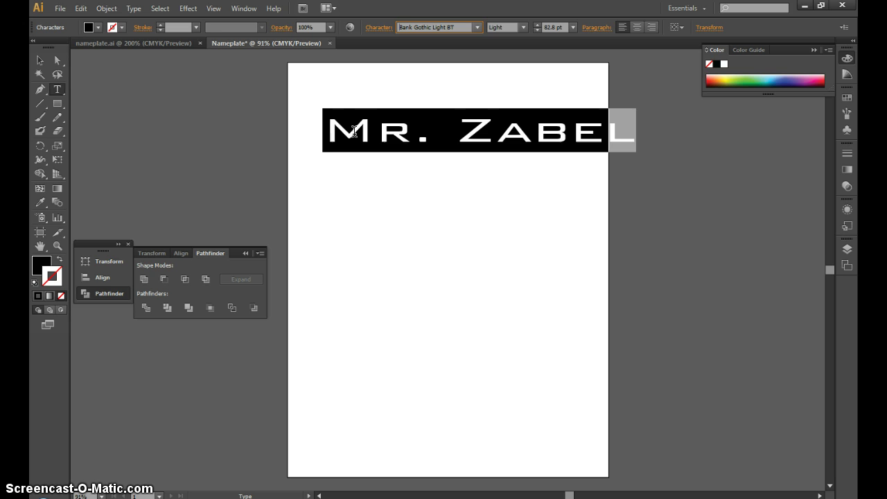
pyautogui.press('Down')
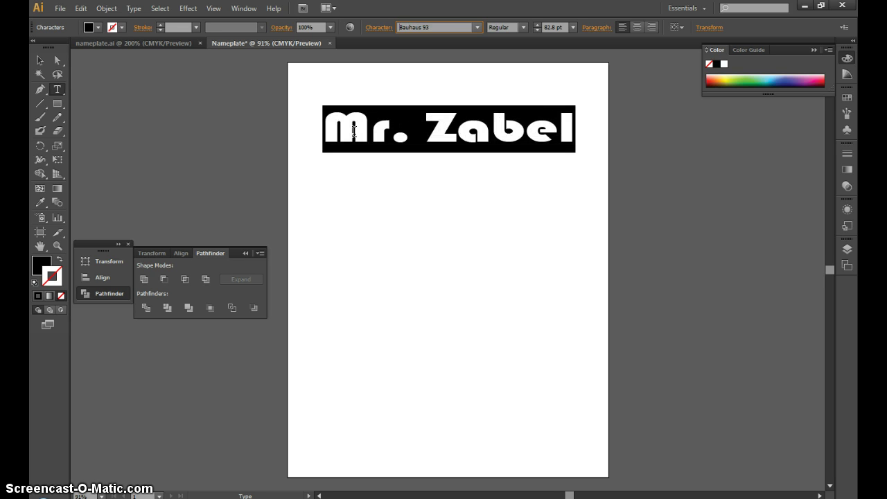
pyautogui.press('Down')
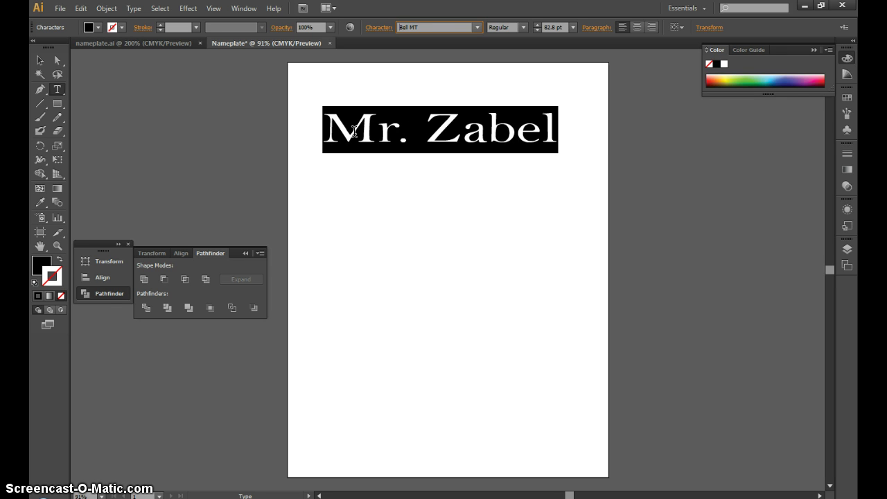
pyautogui.press('Down')
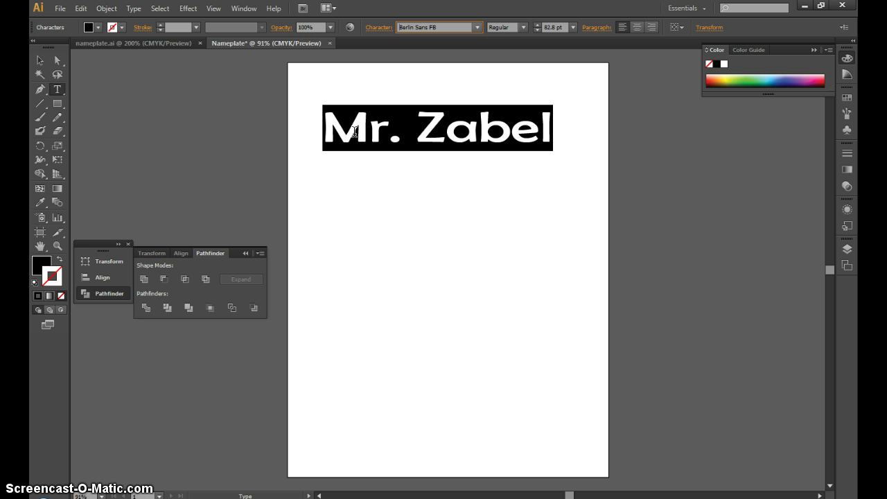
pyautogui.press('Down')
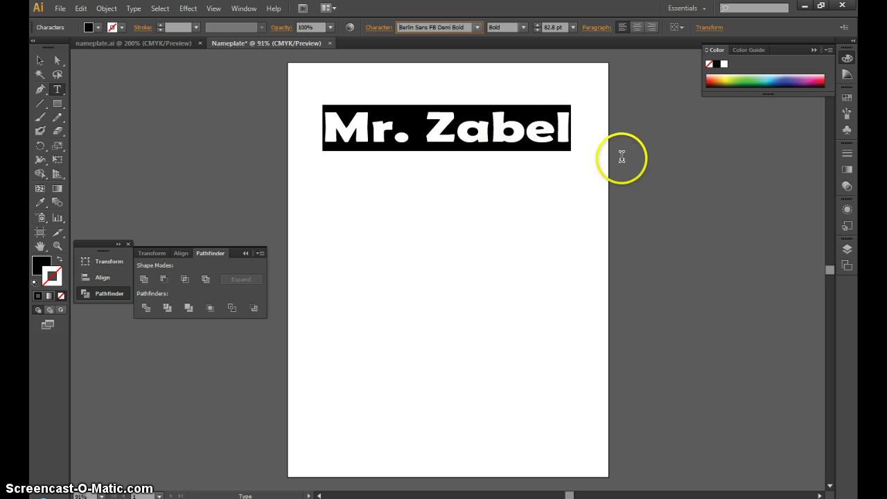
pyautogui.click(587, 141)
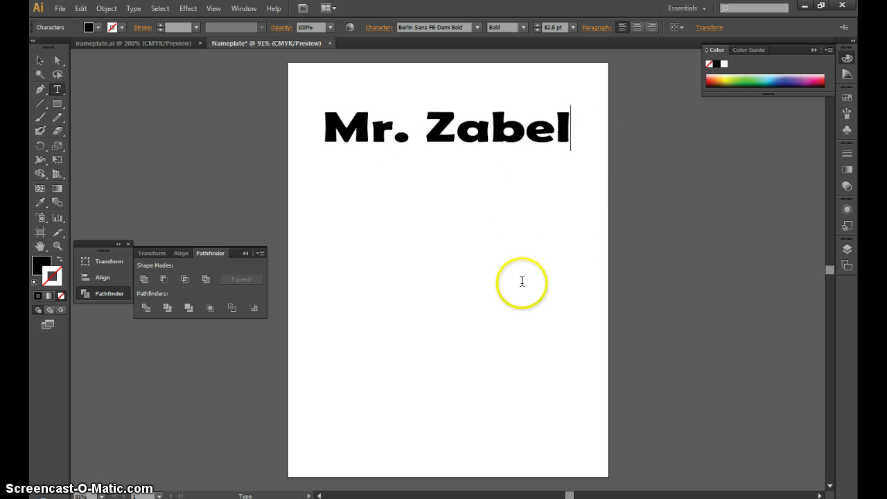
# Step: Set the name text's fill to None
pyautogui.click(40, 65)
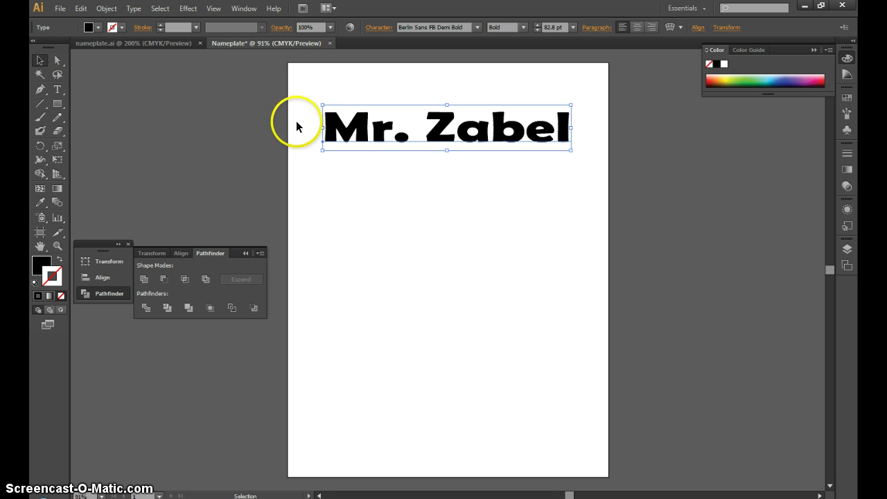
pyautogui.click(93, 27)
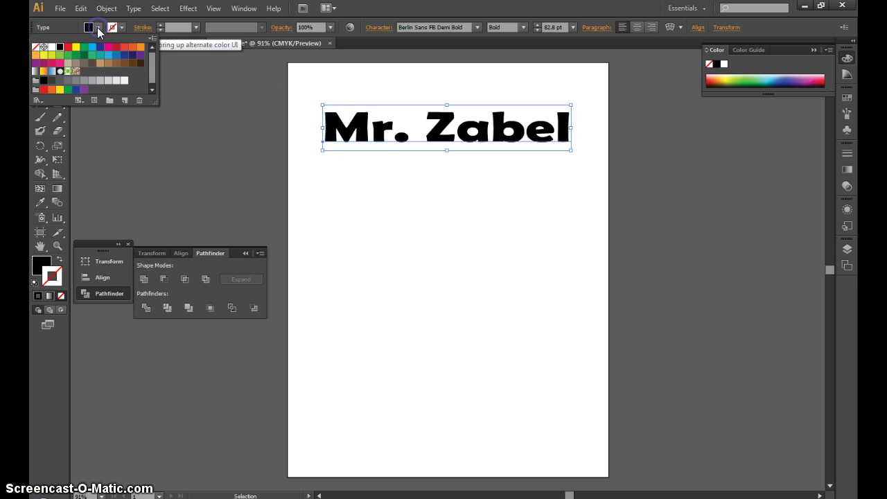
pyautogui.click(36, 47)
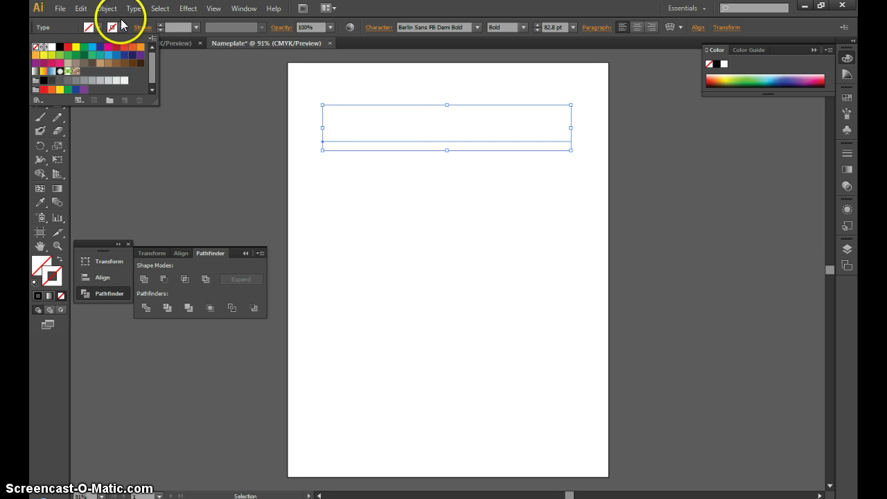
pyautogui.click(122, 28)
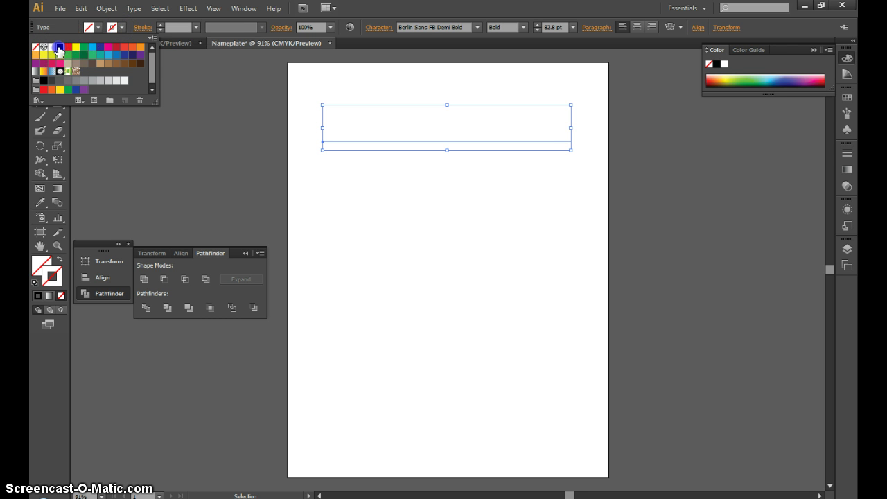
# Step: Give the lettering a black 0.25 pt hairline stroke
pyautogui.click(59, 47)
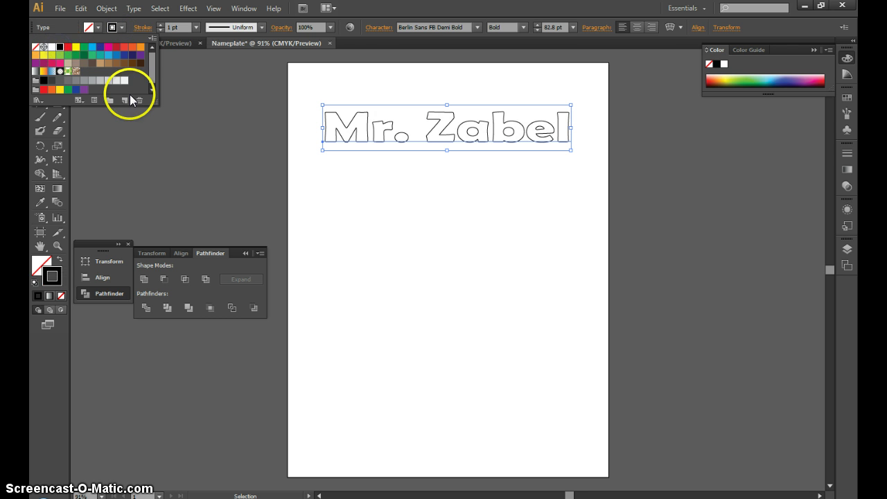
pyautogui.click(196, 29)
pyautogui.click(195, 29)
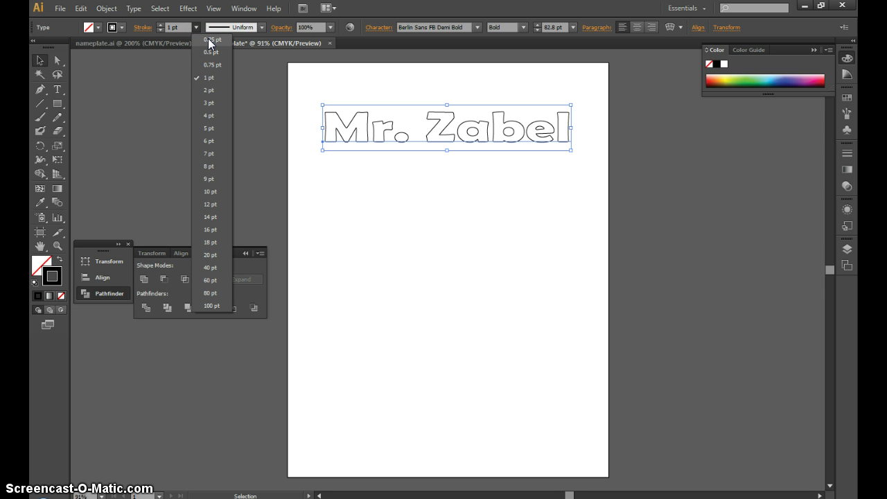
pyautogui.click(208, 41)
pyautogui.click(391, 167)
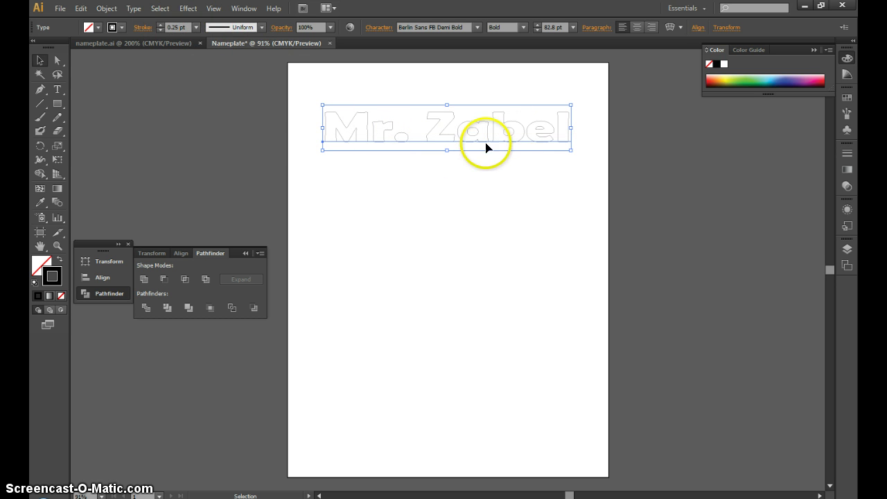
# Step: Draw a 6 in by 0.5 in rectangle bar just below the lettering
pyautogui.click(498, 195)
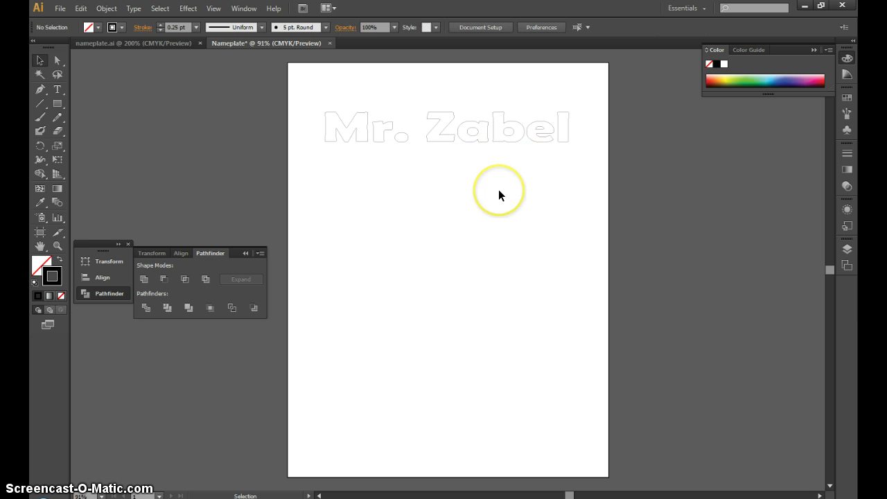
pyautogui.click(59, 103)
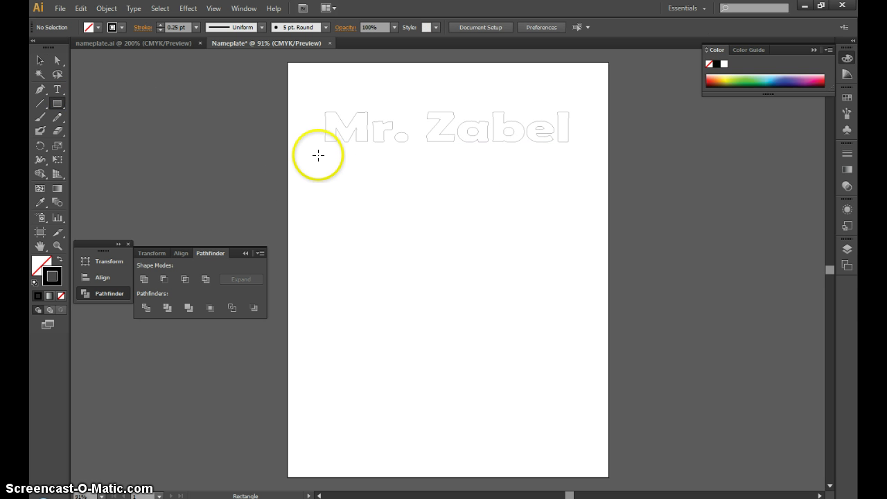
pyautogui.moveTo(317, 154); pyautogui.dragTo(571, 181)
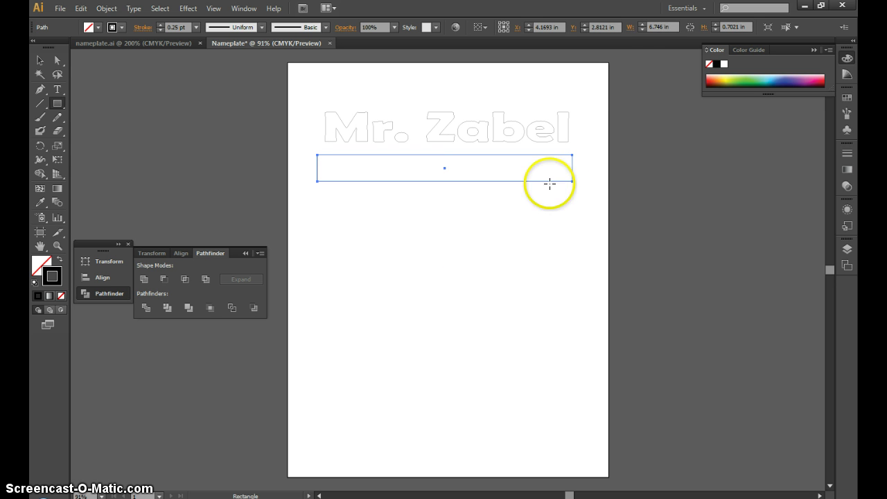
pyautogui.click(645, 27)
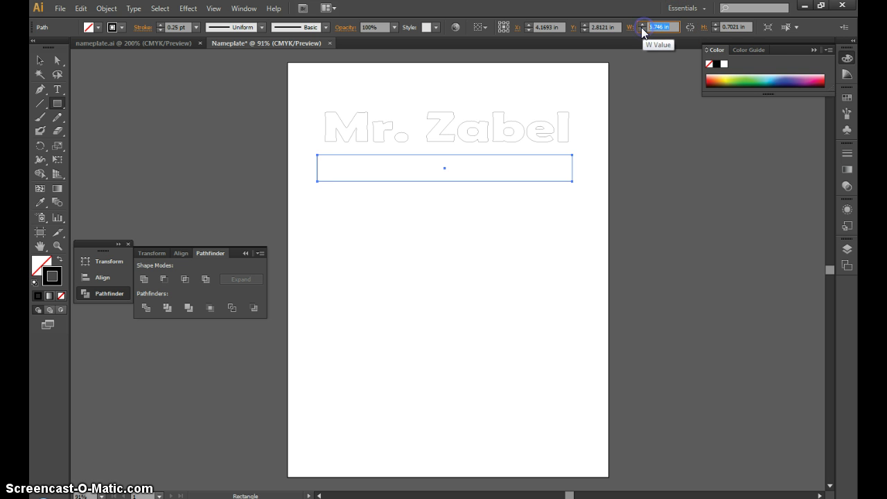
pyautogui.press('Return')
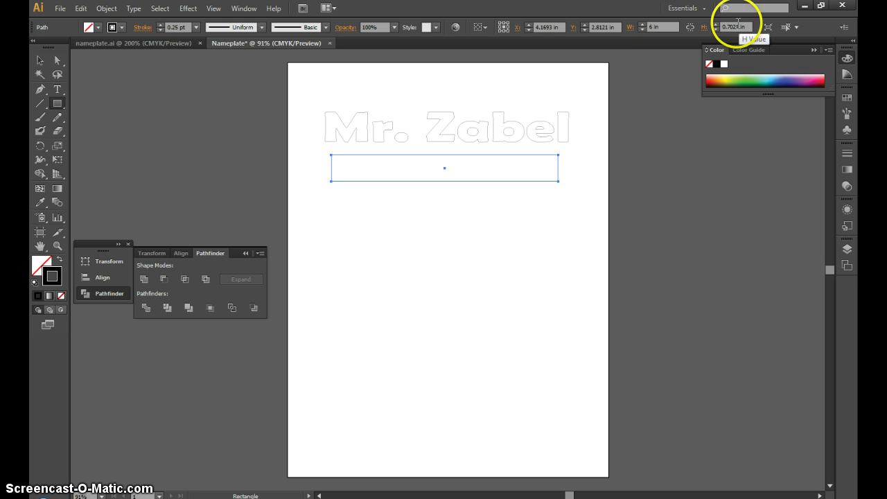
pyautogui.click(723, 26)
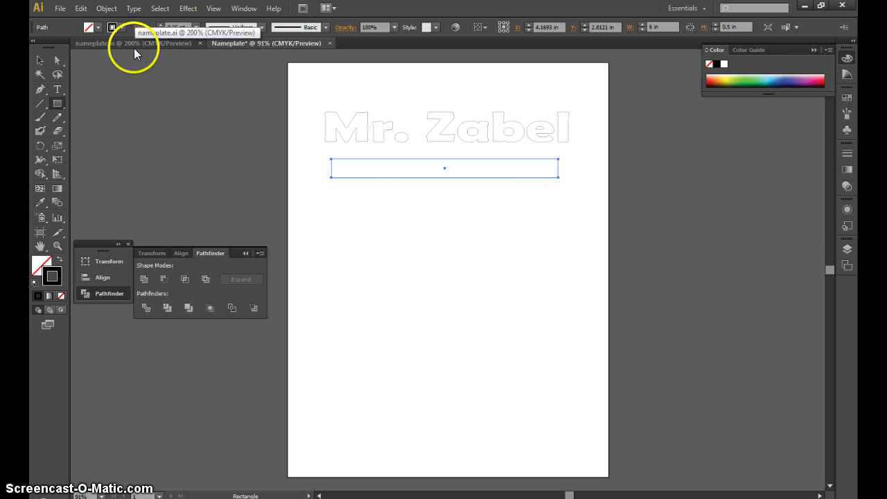
# Step: Resize the hollow lettering to 6 in wide by 1.25 in tall, matching the bar
pyautogui.click(40, 60)
pyautogui.click(444, 136)
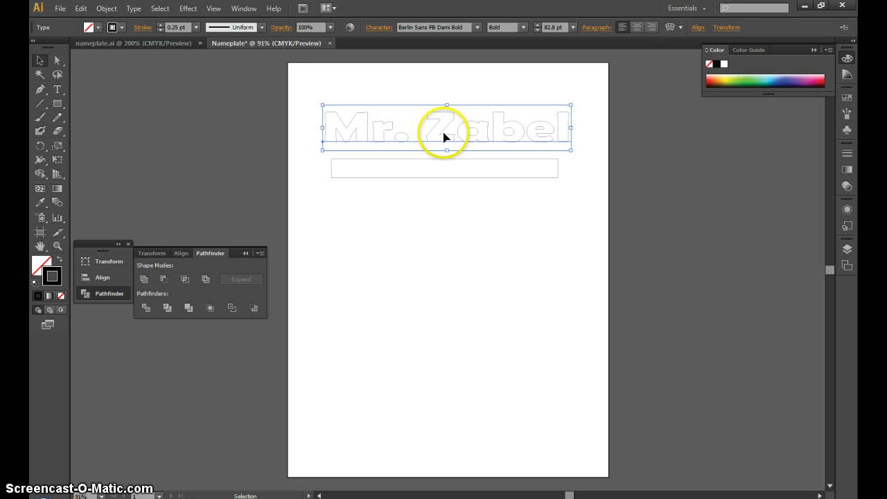
pyautogui.click(724, 28)
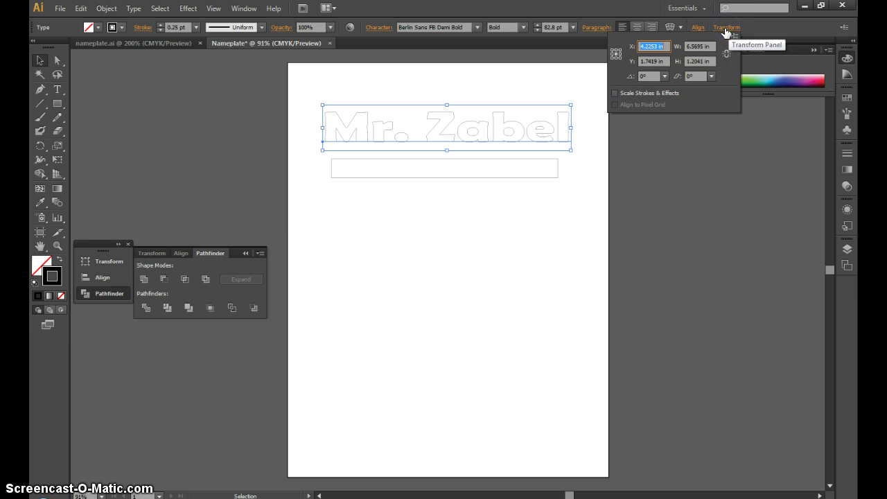
pyautogui.click(698, 46)
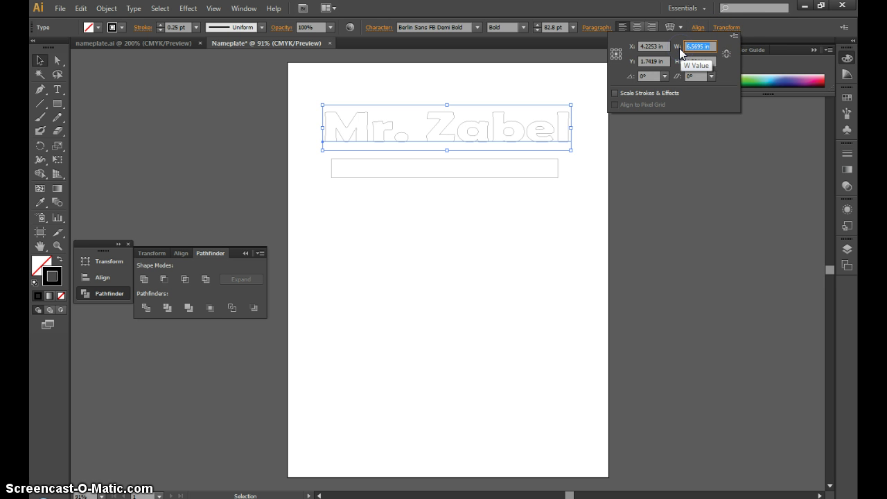
pyautogui.write('6')
pyautogui.press('Return')
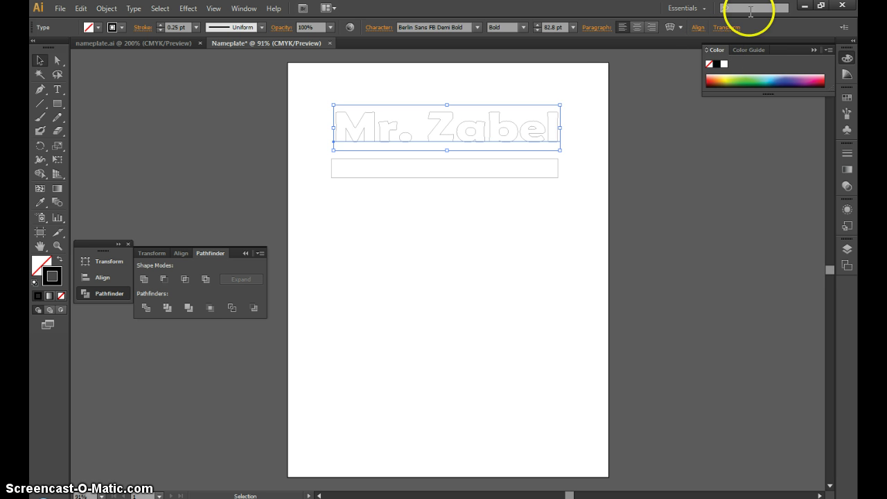
pyautogui.click(726, 28)
pyautogui.click(707, 61)
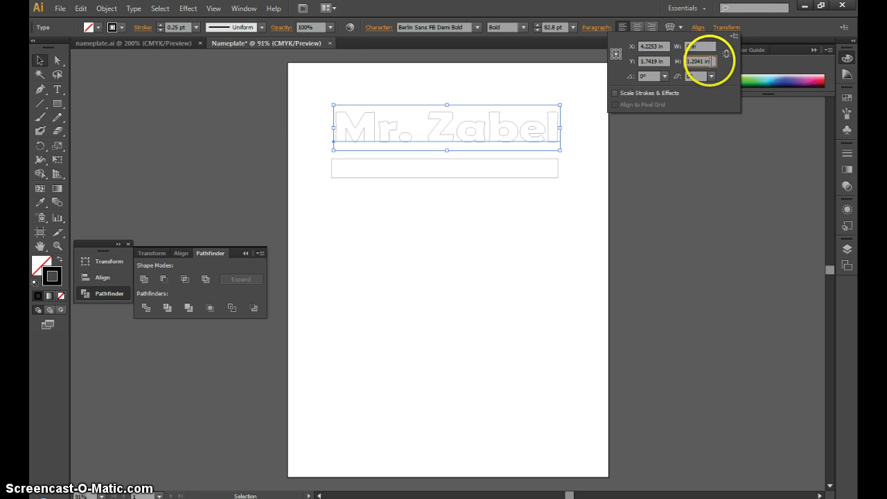
pyautogui.write('1.2')
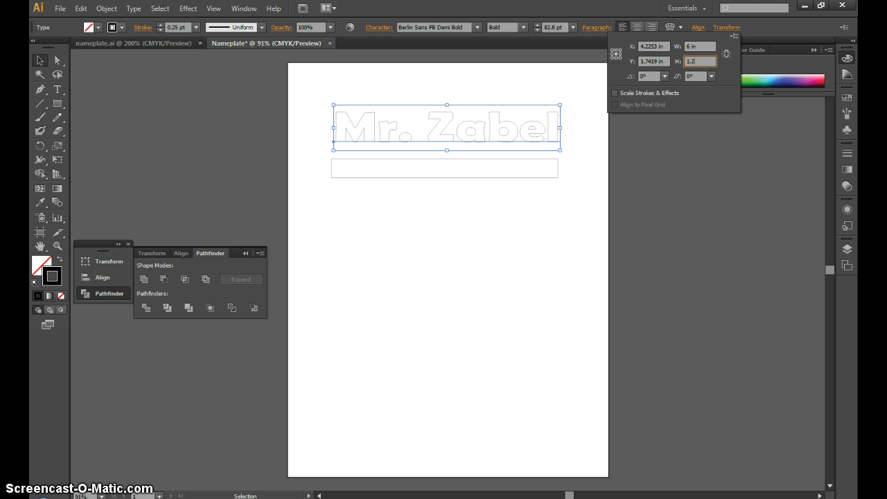
pyautogui.write('5')
pyautogui.press('Return')
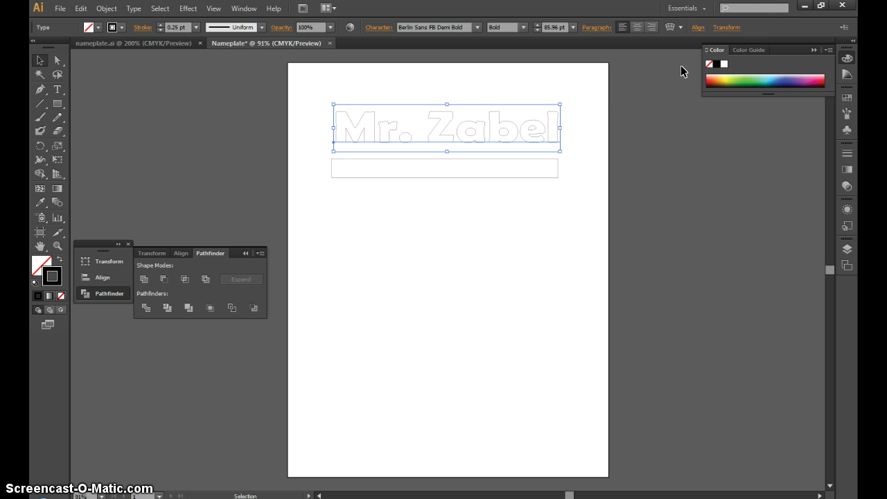
# Step: Move the base rectangle up so its top edge overlaps the letters
pyautogui.click(488, 230)
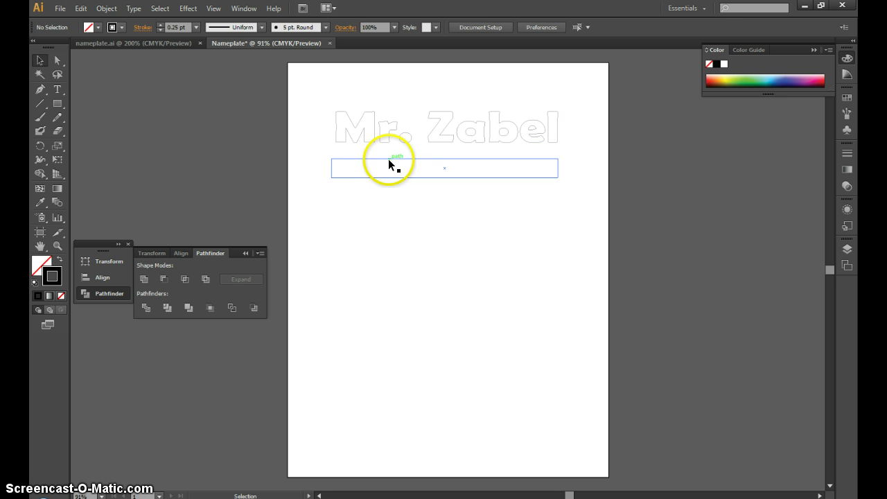
pyautogui.click(363, 177)
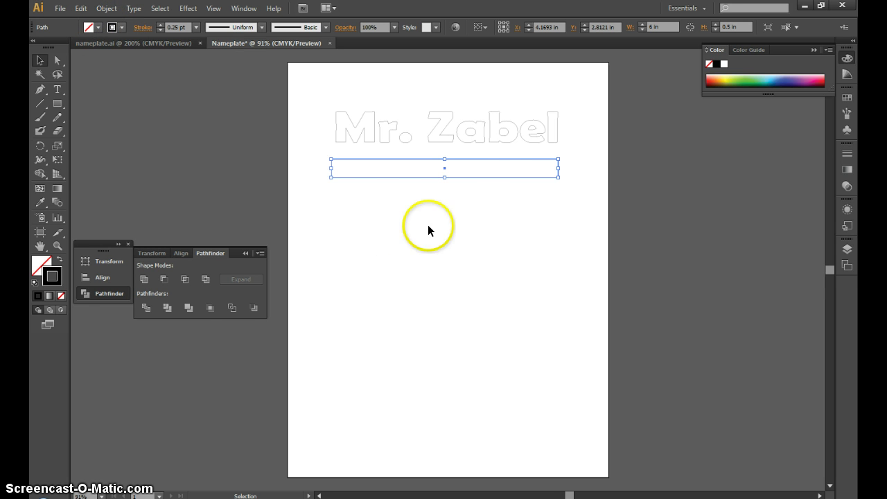
pyautogui.click(489, 158)
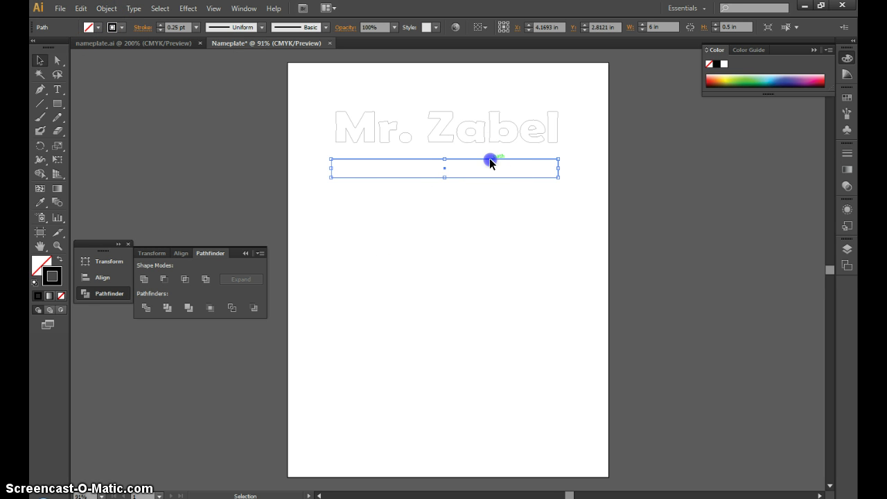
pyautogui.moveTo(490, 160); pyautogui.dragTo(493, 143)
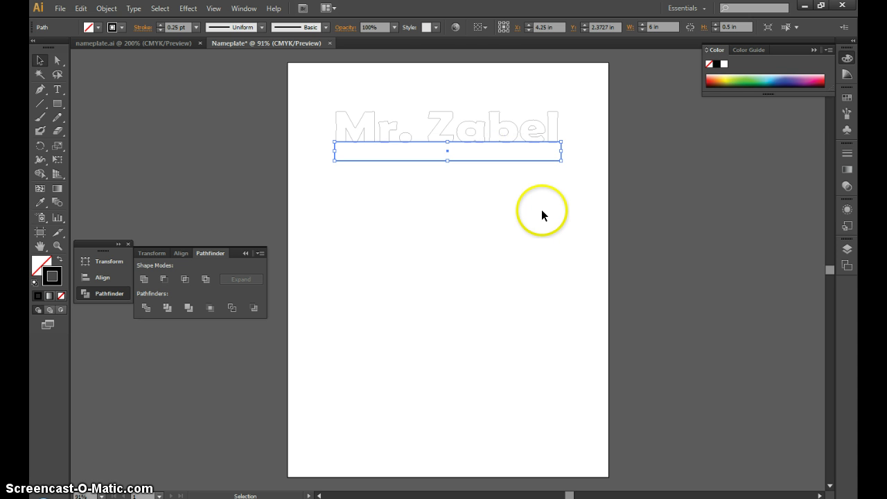
pyautogui.press('Up')
pyautogui.press('Up')
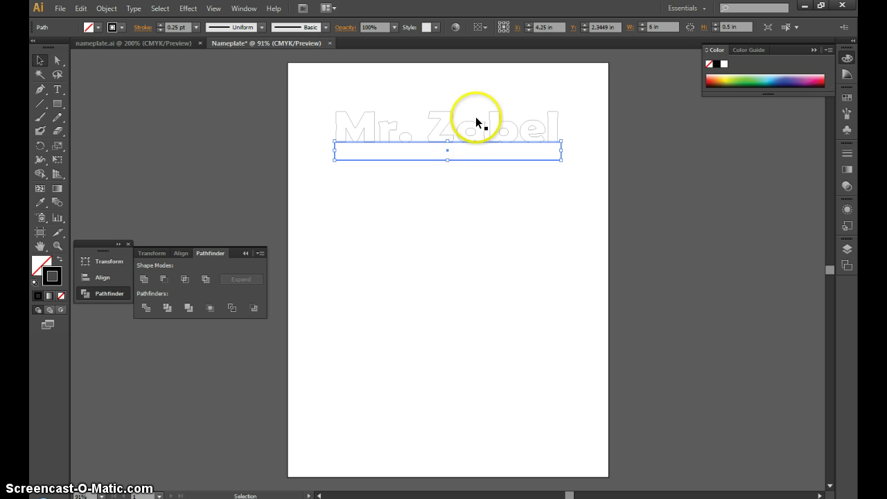
# Step: Check the overlap up close and nudge the bar slightly left
pyautogui.scroll(5, 487, 137)
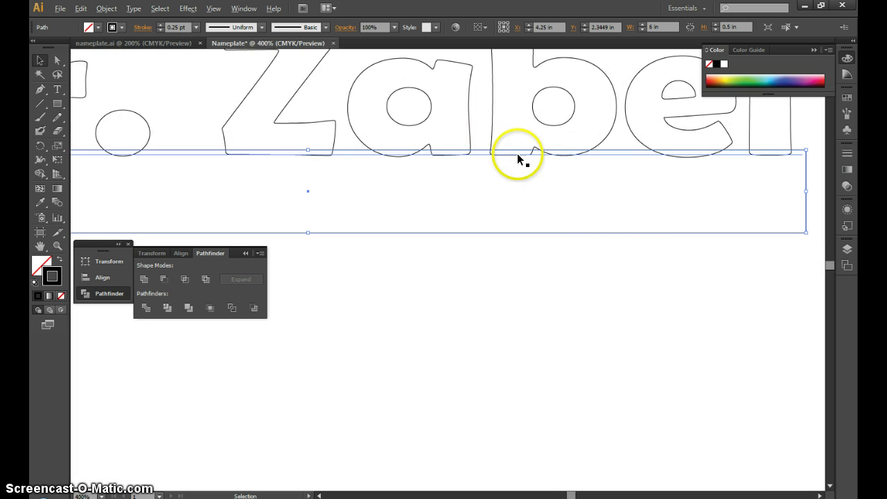
pyautogui.click(532, 315)
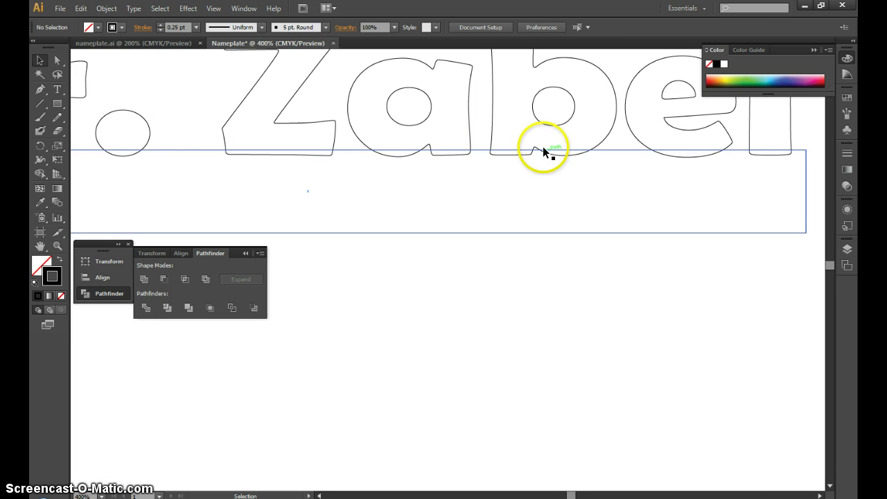
pyautogui.scroll(-1, 556, 232)
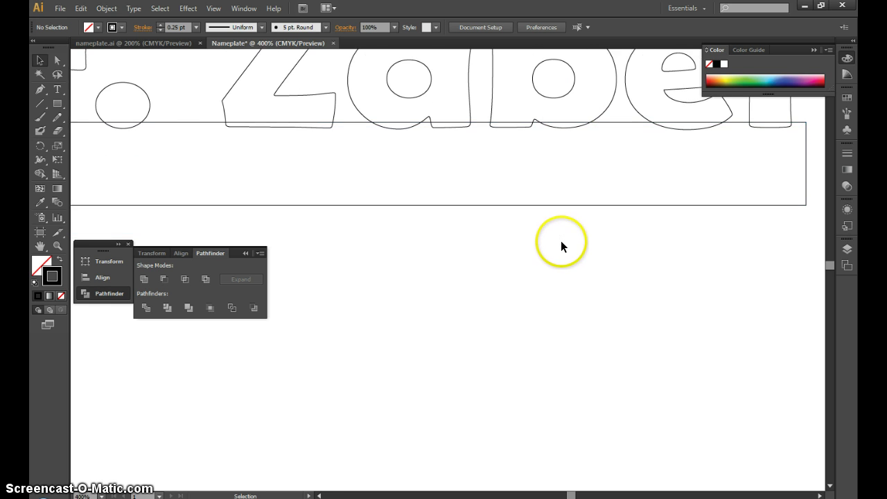
pyautogui.scroll(-1, 561, 247)
pyautogui.scroll(-3, 551, 246)
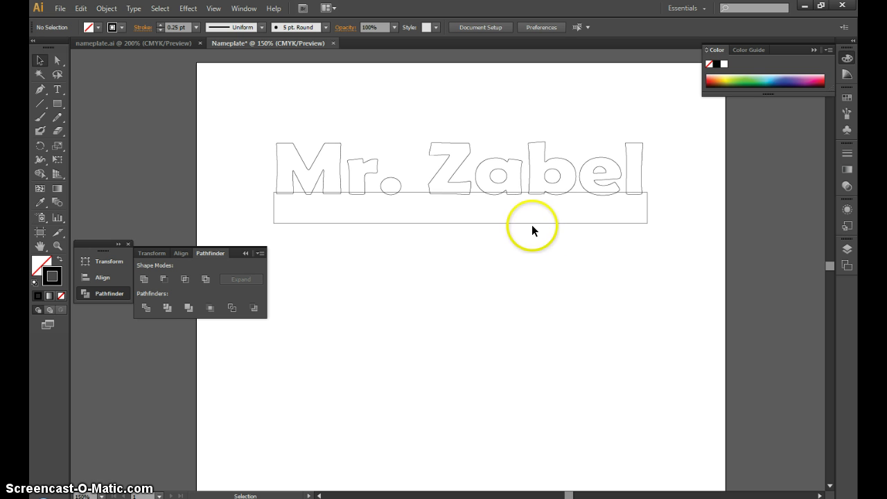
pyautogui.click(531, 224)
pyautogui.press('Left')
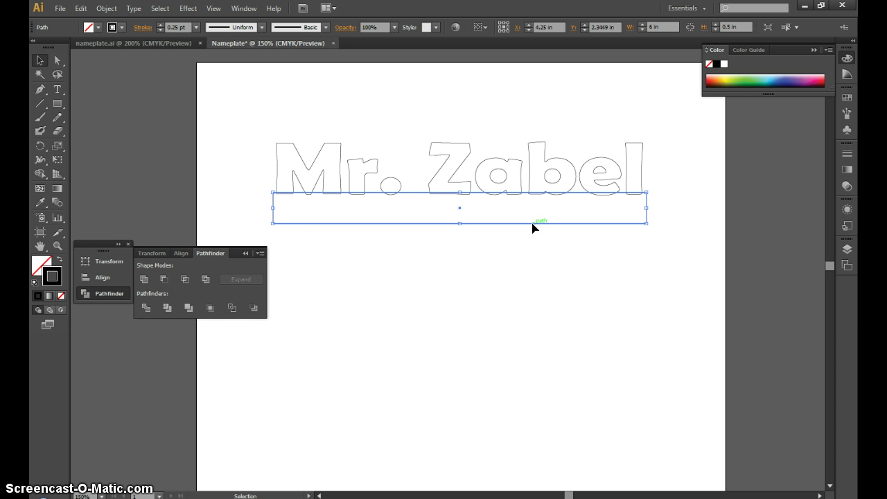
pyautogui.click(501, 300)
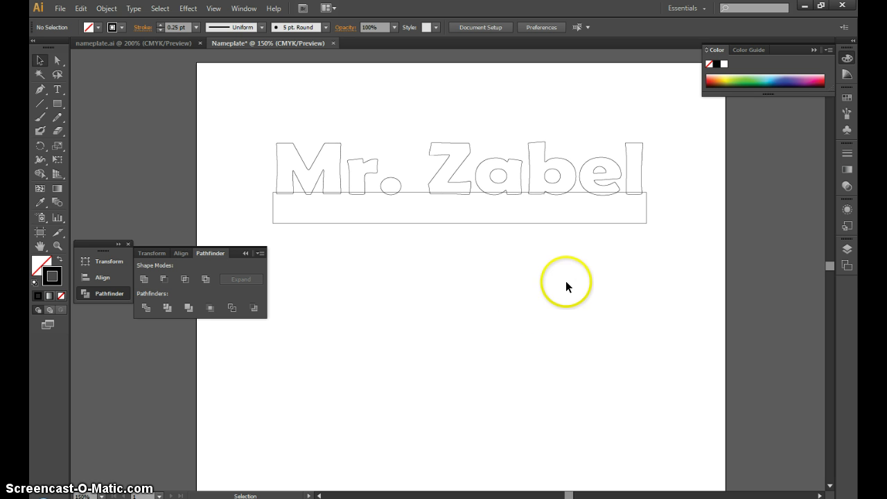
pyautogui.scroll(-1, 662, 129)
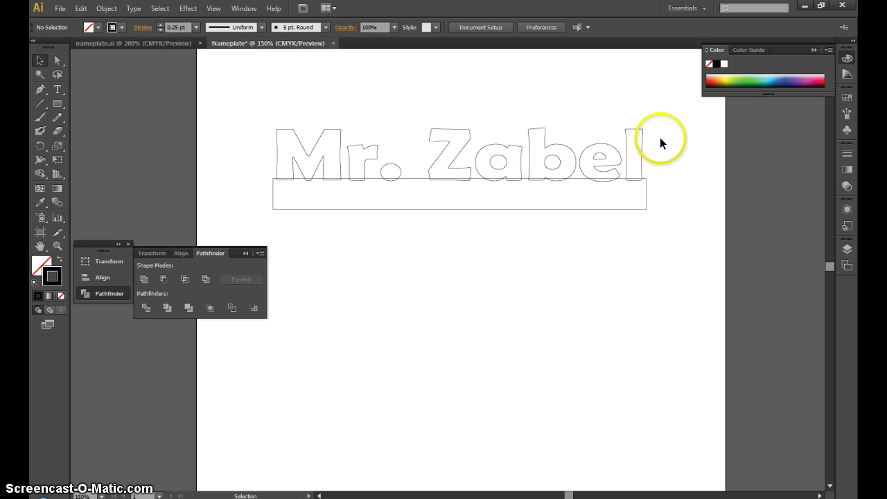
# Step: Select both the lettering and the bar, and reopen the Pathfinder panel from Window
pyautogui.click(614, 134)
pyautogui.moveTo(614, 133); pyautogui.dragTo(246, 227)
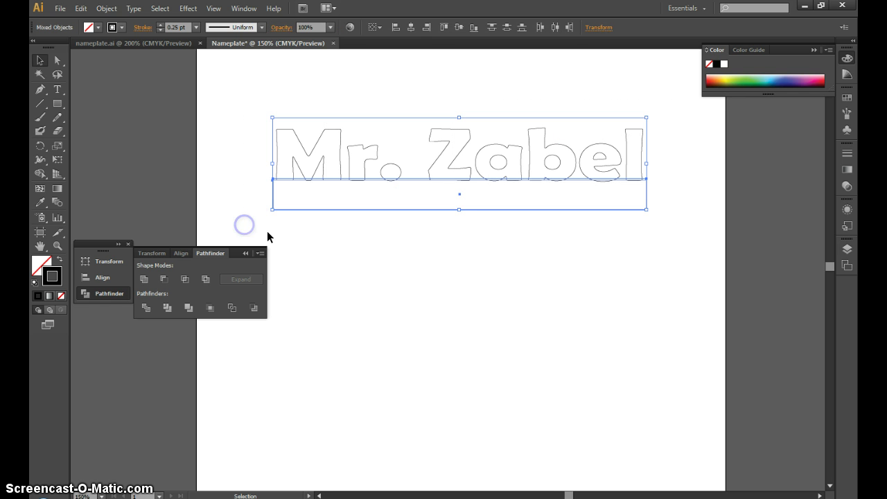
pyautogui.click(129, 245)
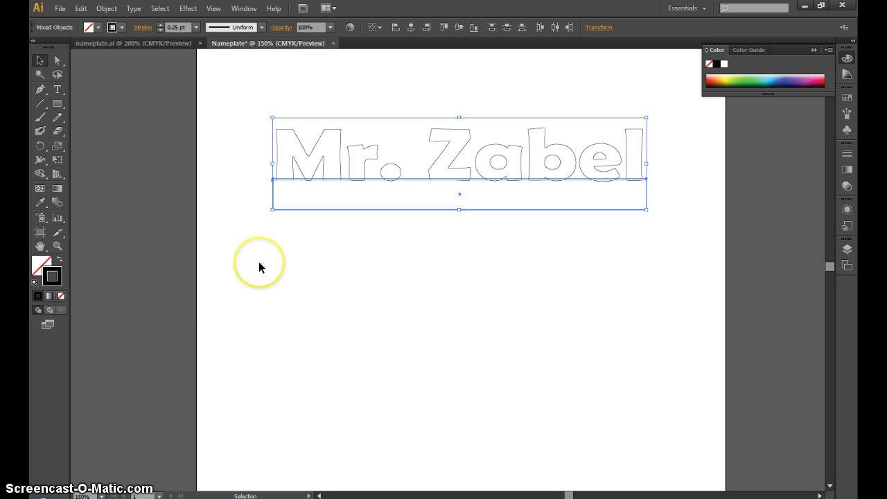
pyautogui.click(236, 9)
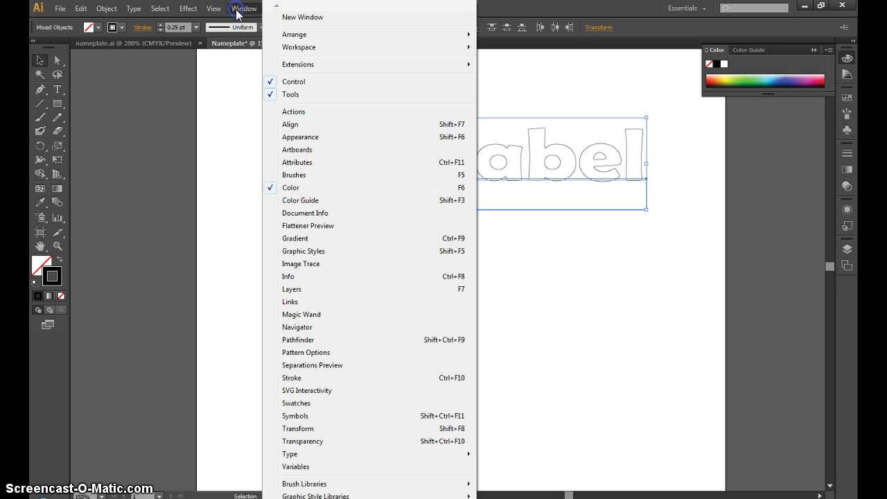
pyautogui.click(310, 339)
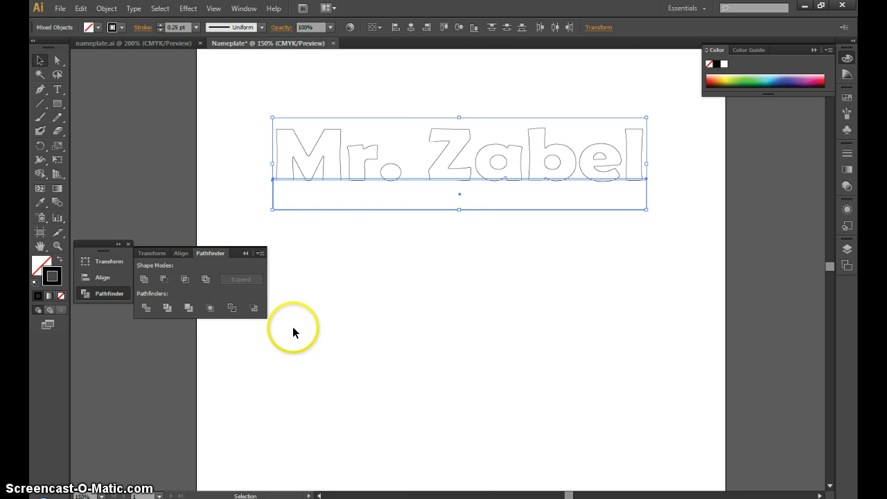
# Step: Combine the 'Mr. Zabel' lettering and base bar into one 6.01 x 1.48 in compound shape via Pathfinder
pyautogui.click(259, 253)
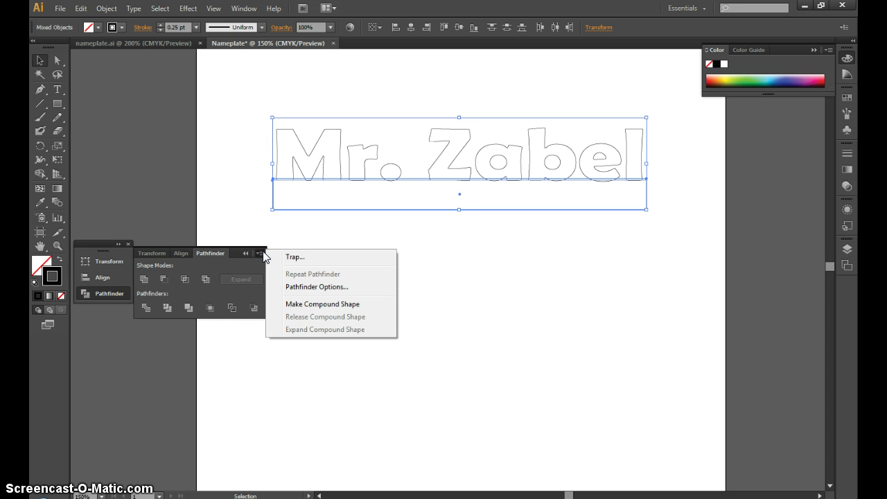
pyautogui.click(324, 305)
pyautogui.click(397, 291)
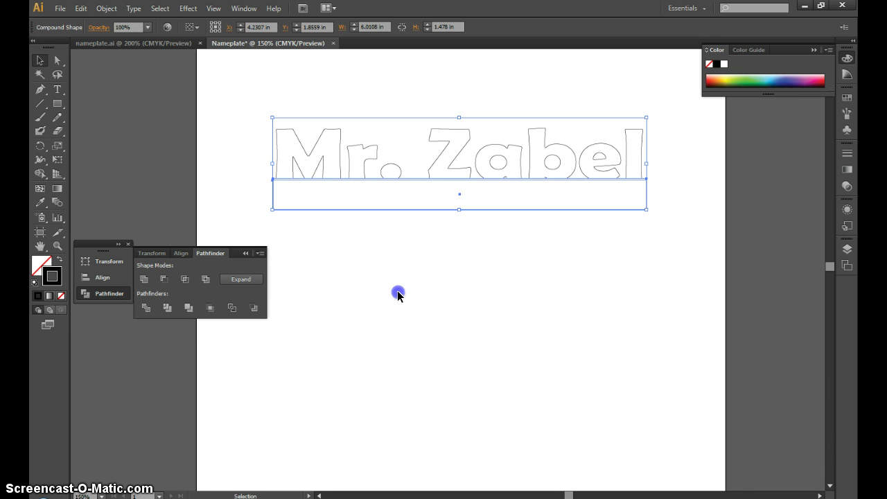